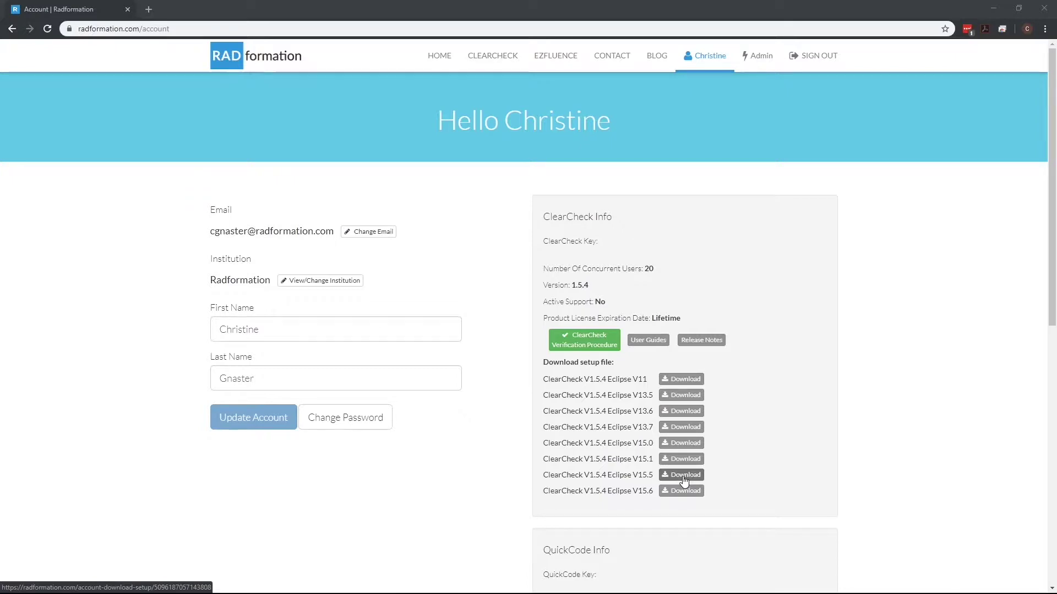
- Start downloading the ClearCheck V1.5.4 installer for Eclipse 15.5
{"action": "left_click", "coordinate": [685, 477]}
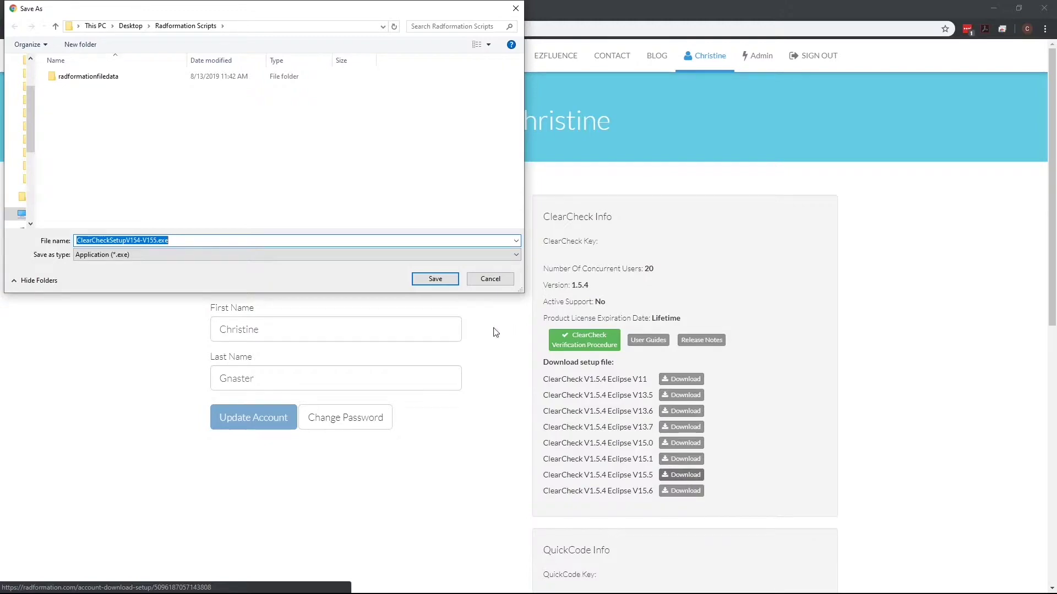
- Save the ClearCheck installer, then download and save the EZFluence V2.1.2 installer for Eclipse 15.5
{"action": "left_click", "coordinate": [435, 280]}
{"action": "scroll", "coordinate": [826, 330], "scroll_direction": "down", "scroll_amount": 5}
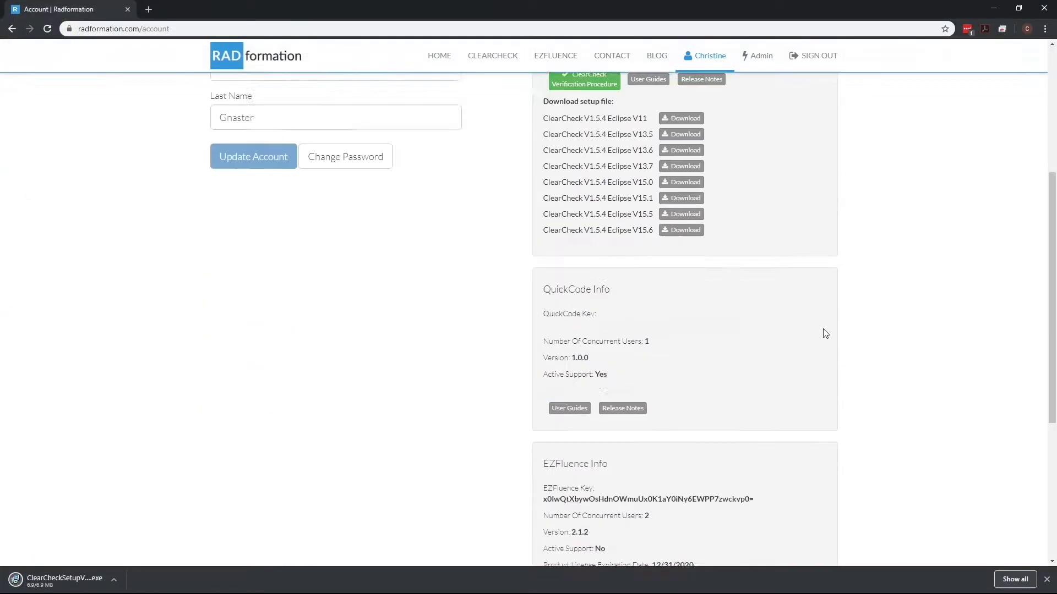
{"action": "scroll", "coordinate": [826, 331], "scroll_direction": "down", "scroll_amount": 5}
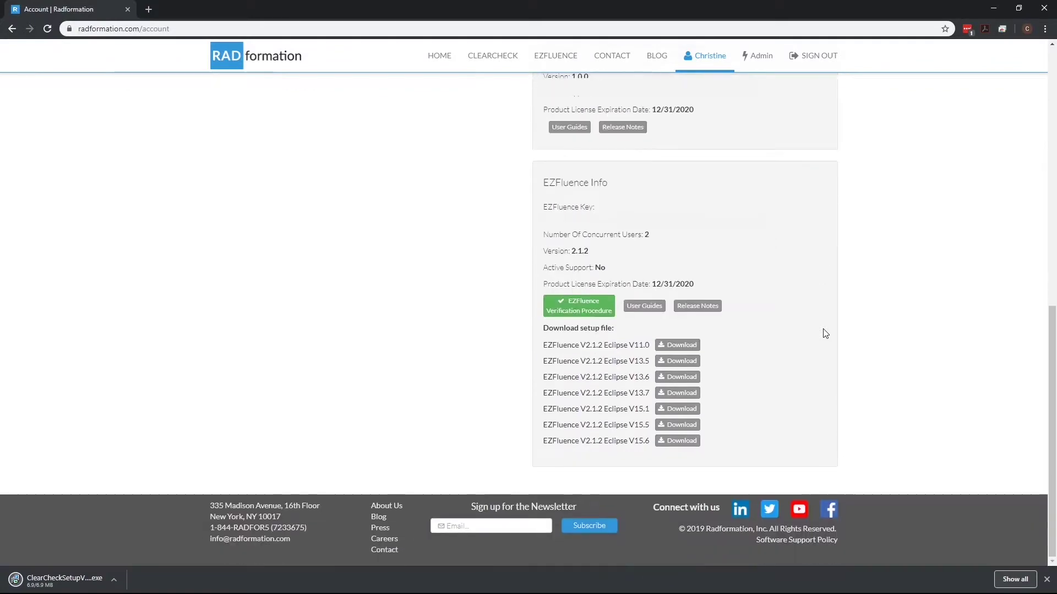
{"action": "left_click", "coordinate": [674, 428]}
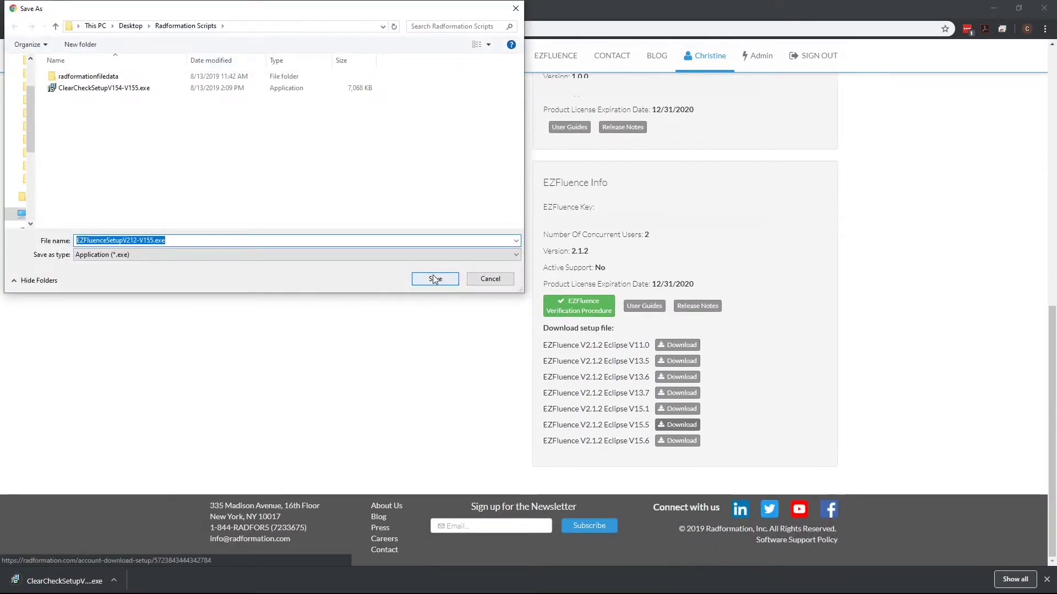
{"action": "left_click", "coordinate": [433, 277]}
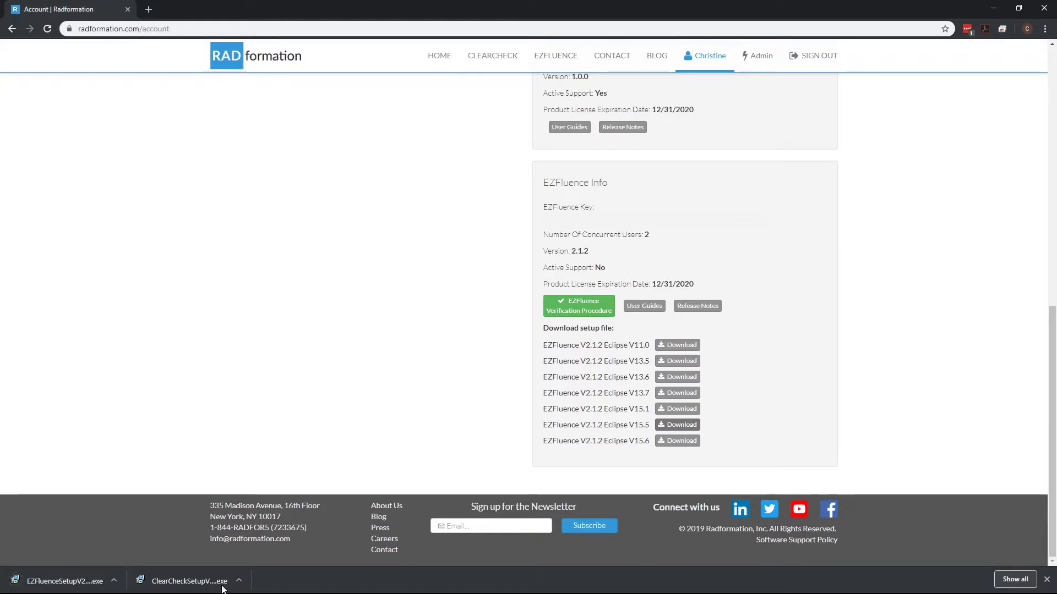
- Run ClearCheckSetup, accept its license agreement, and advance to the destination step
{"action": "left_click", "coordinate": [190, 581]}
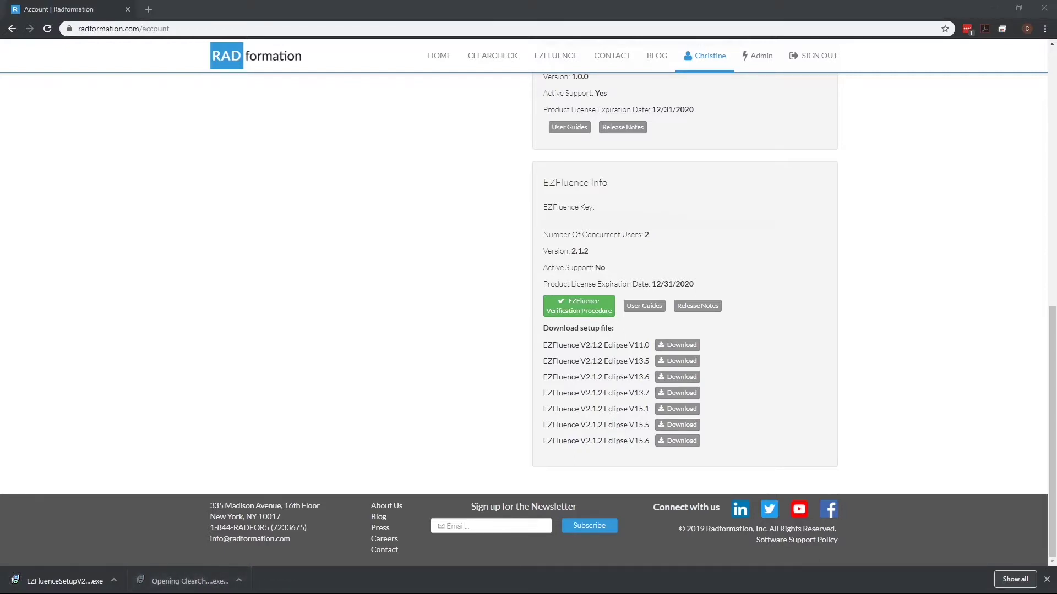
{"action": "left_click", "coordinate": [306, 357]}
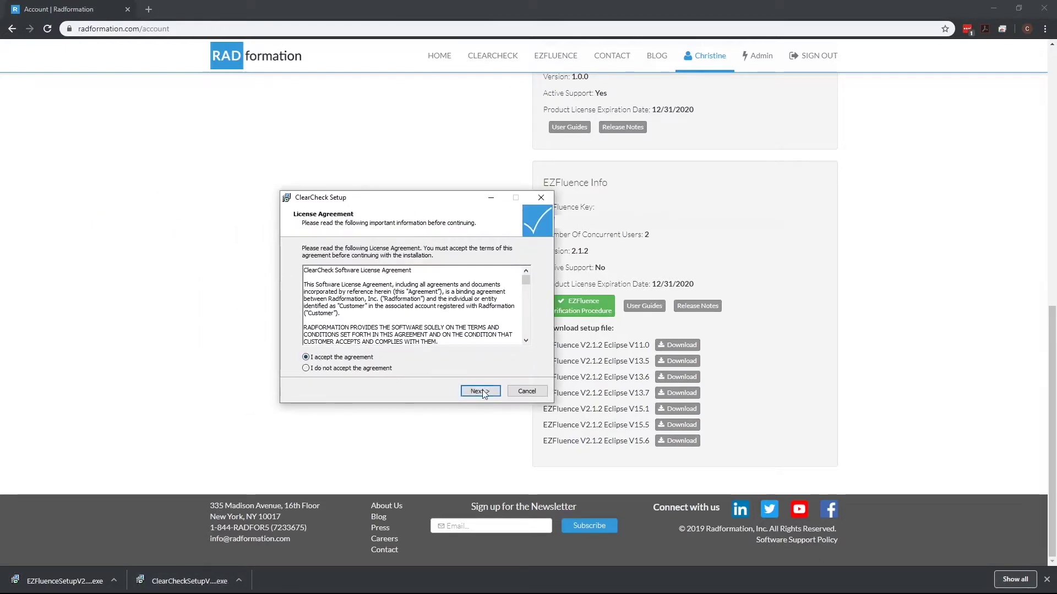
{"action": "left_click", "coordinate": [482, 392]}
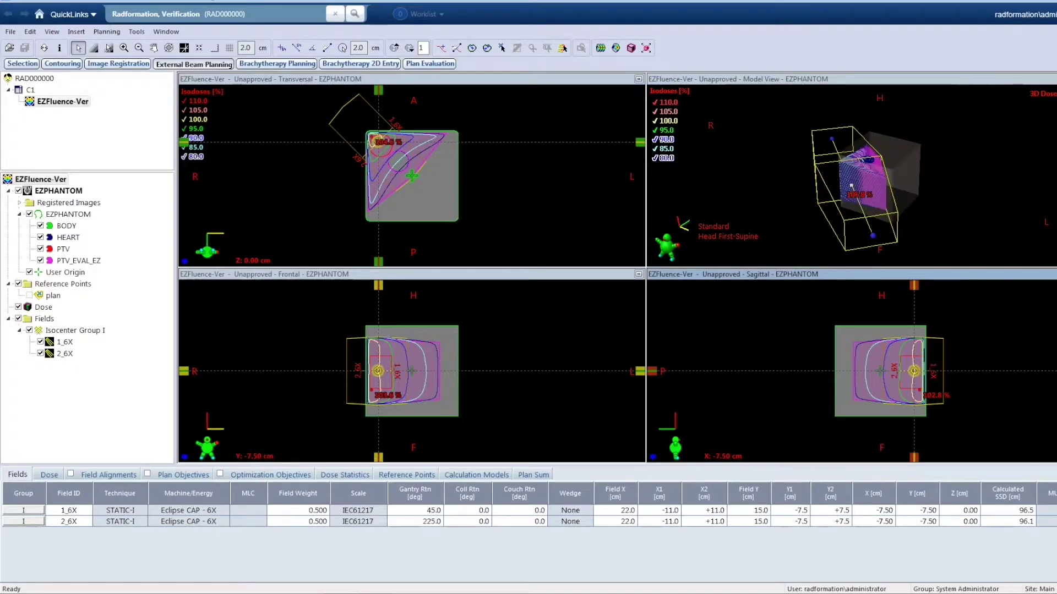
- Open Tools > Scripts and complete ClearCheck installation into the Radformation Scripts folder
{"action": "left_click", "coordinate": [133, 31]}
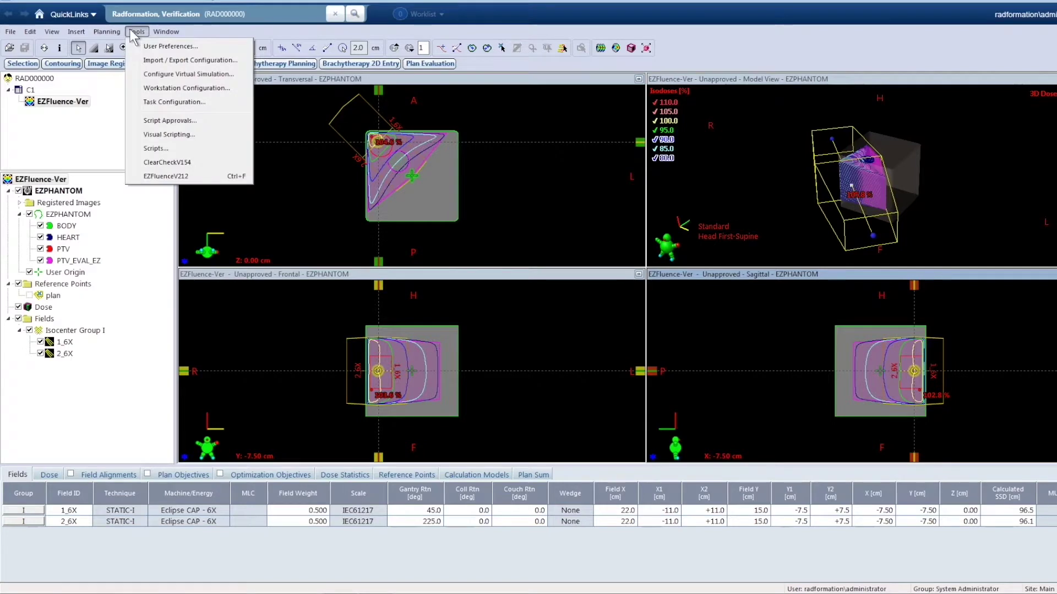
{"action": "left_click", "coordinate": [153, 148]}
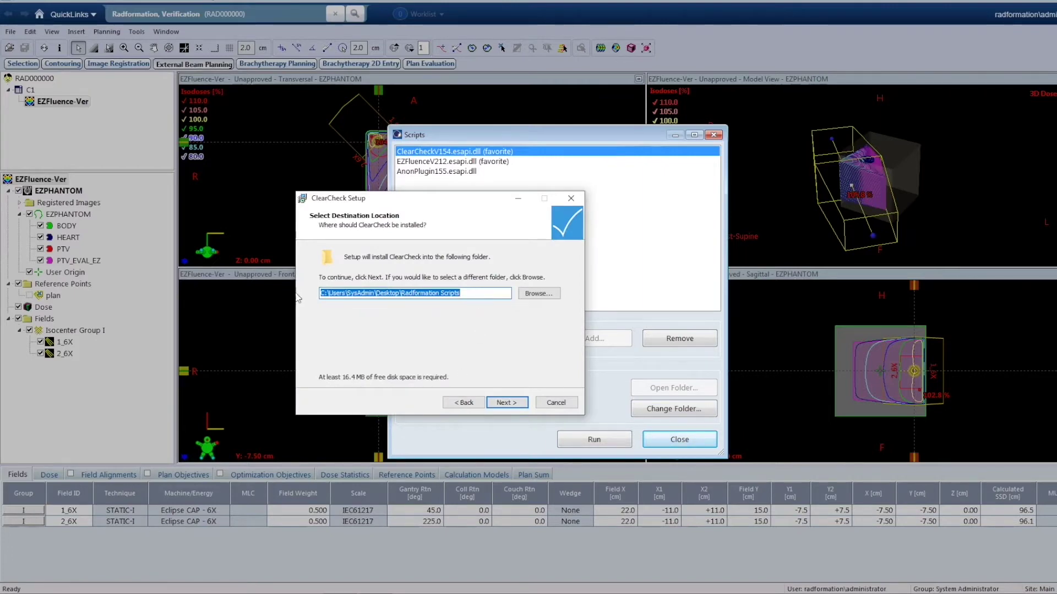
{"action": "left_click", "coordinate": [506, 403]}
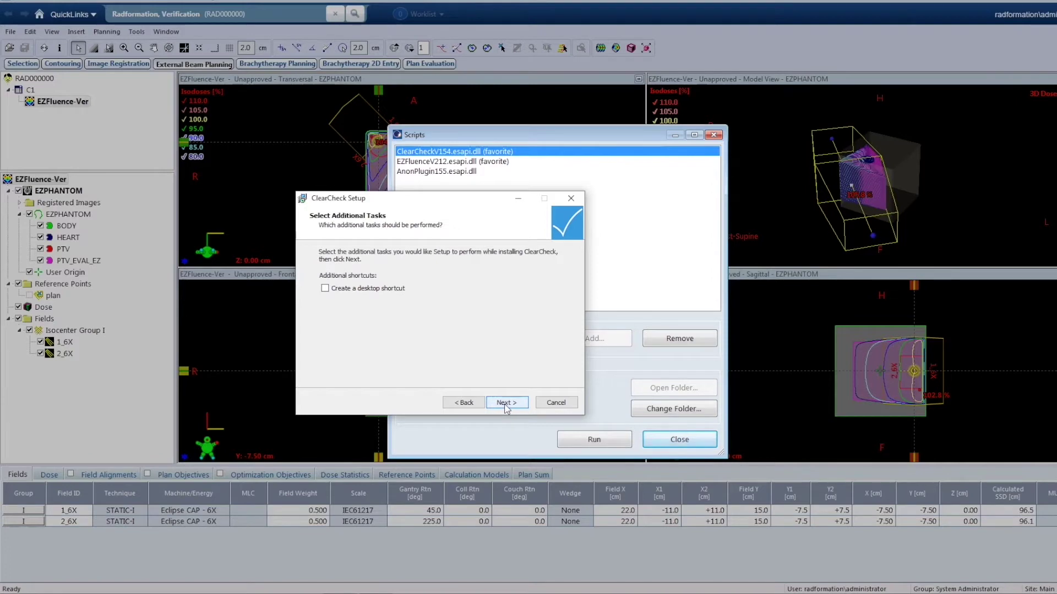
{"action": "left_click", "coordinate": [506, 403]}
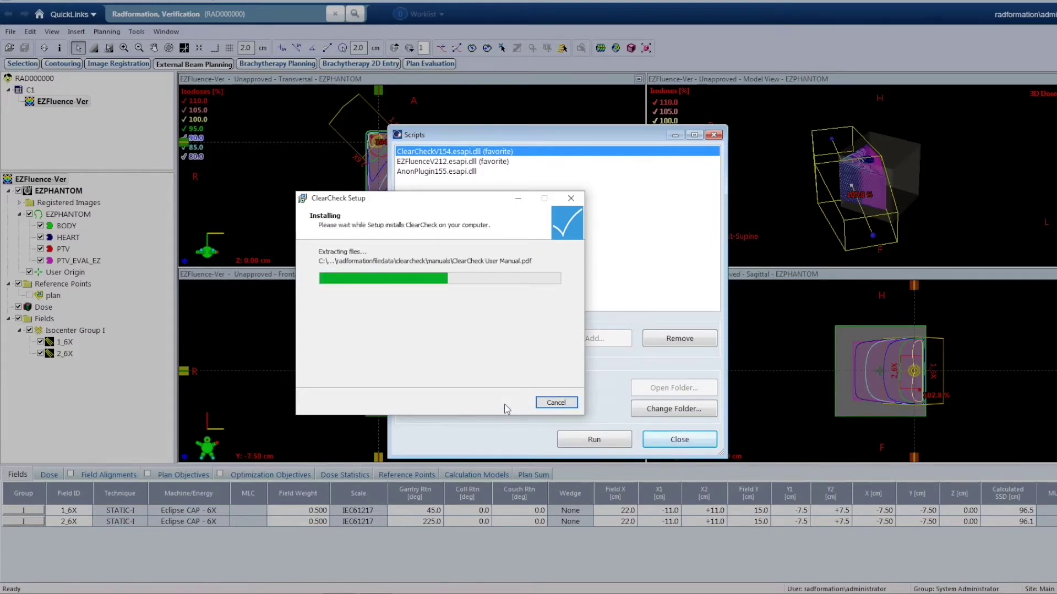
{"action": "left_click", "coordinate": [506, 405]}
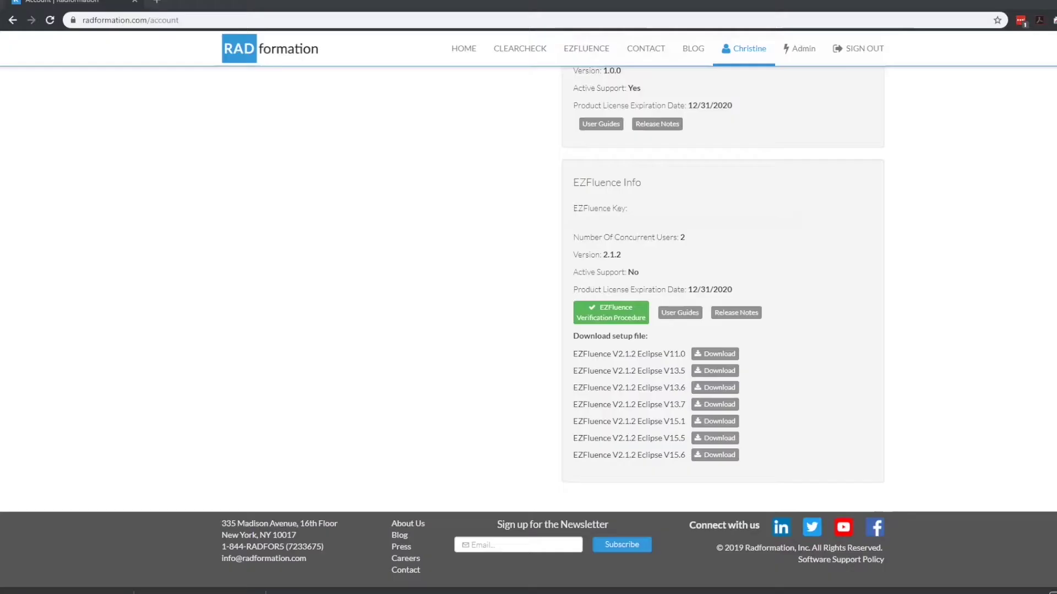
- Run EZFluenceSetup, accept the license, install it to Radformation Scripts, and finish
{"action": "left_click", "coordinate": [61, 580]}
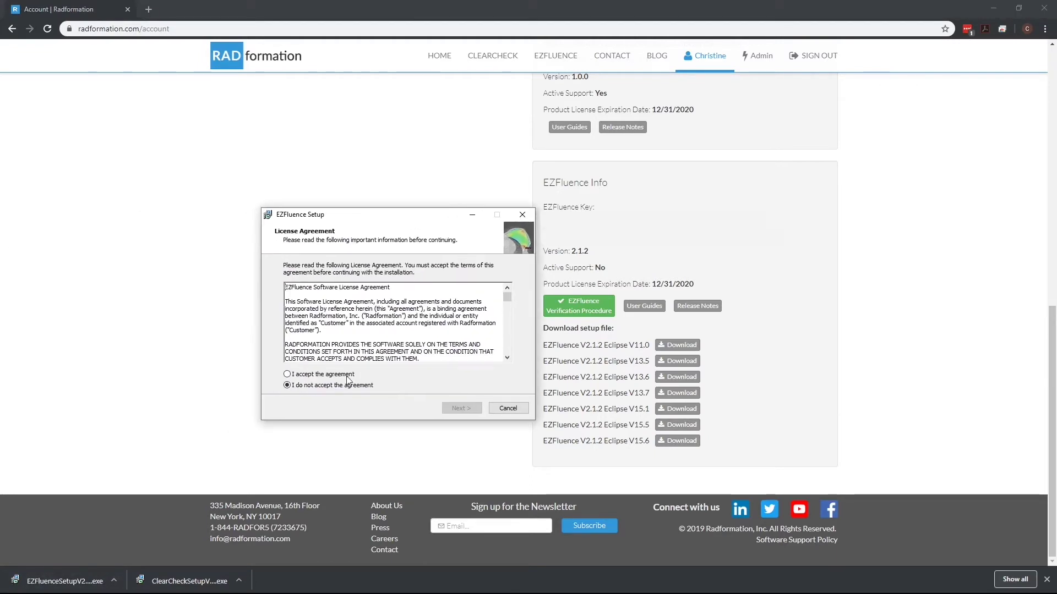
{"action": "left_click", "coordinate": [347, 376]}
{"action": "left_click", "coordinate": [460, 408]}
{"action": "left_click", "coordinate": [461, 407]}
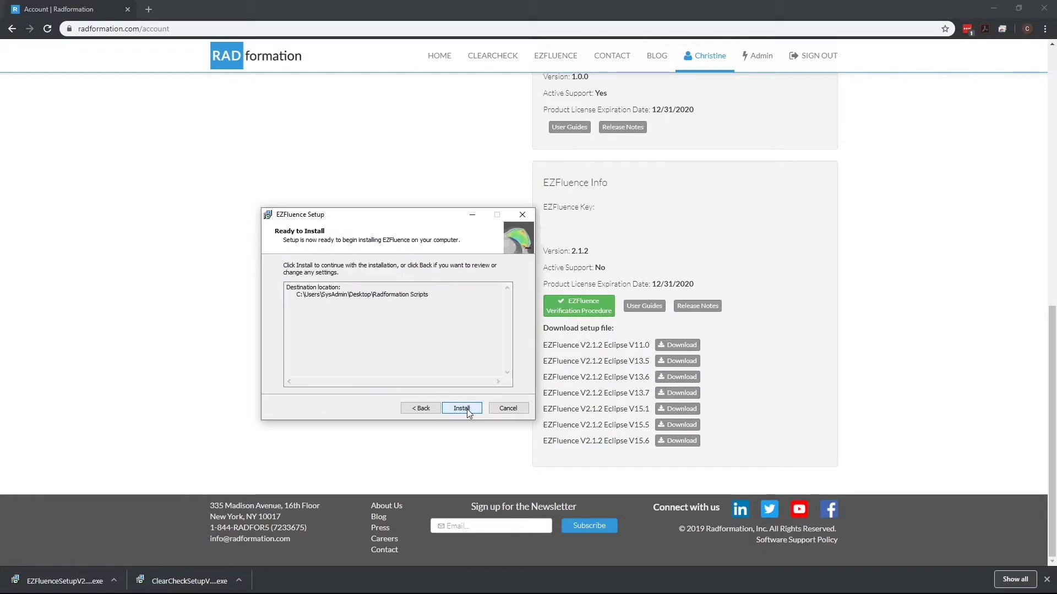
{"action": "left_click", "coordinate": [466, 411]}
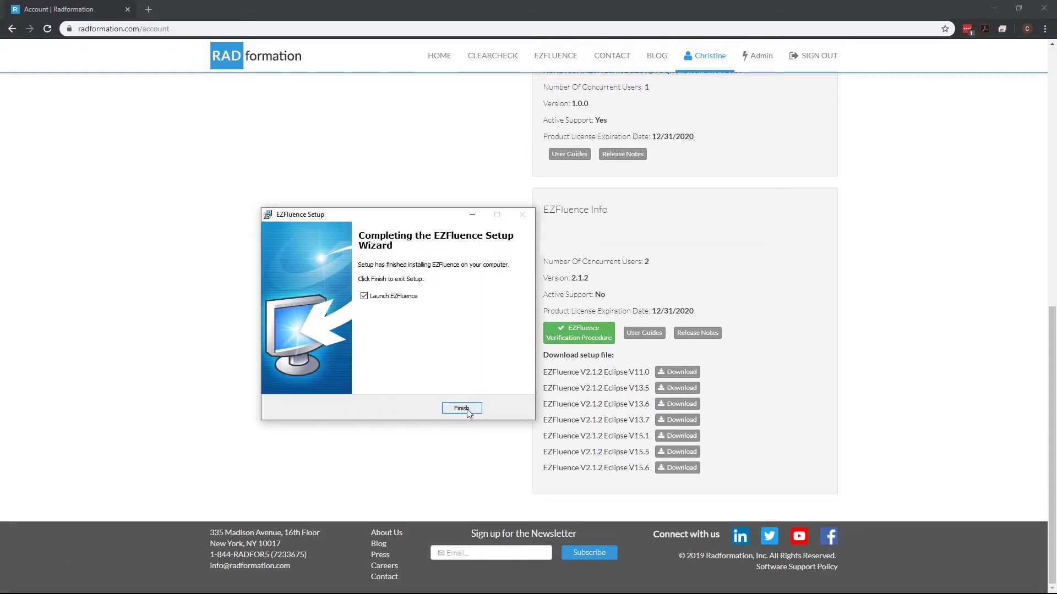
{"action": "left_click", "coordinate": [461, 409]}
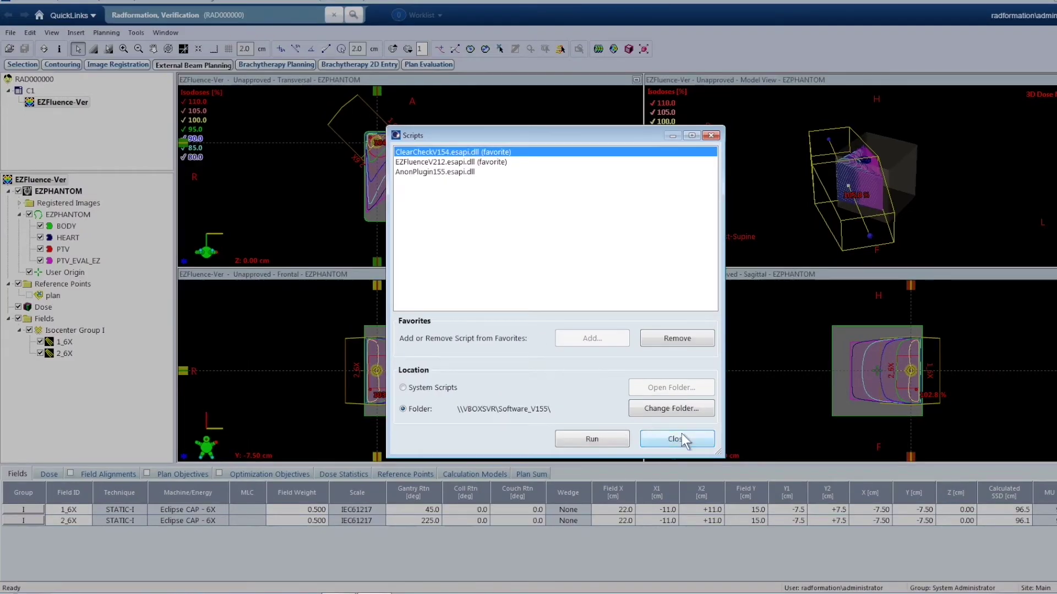
- Close the Scripts dialog after confirming ClearCheckV154 and EZFluenceV212 are listed
{"action": "left_click", "coordinate": [677, 438]}
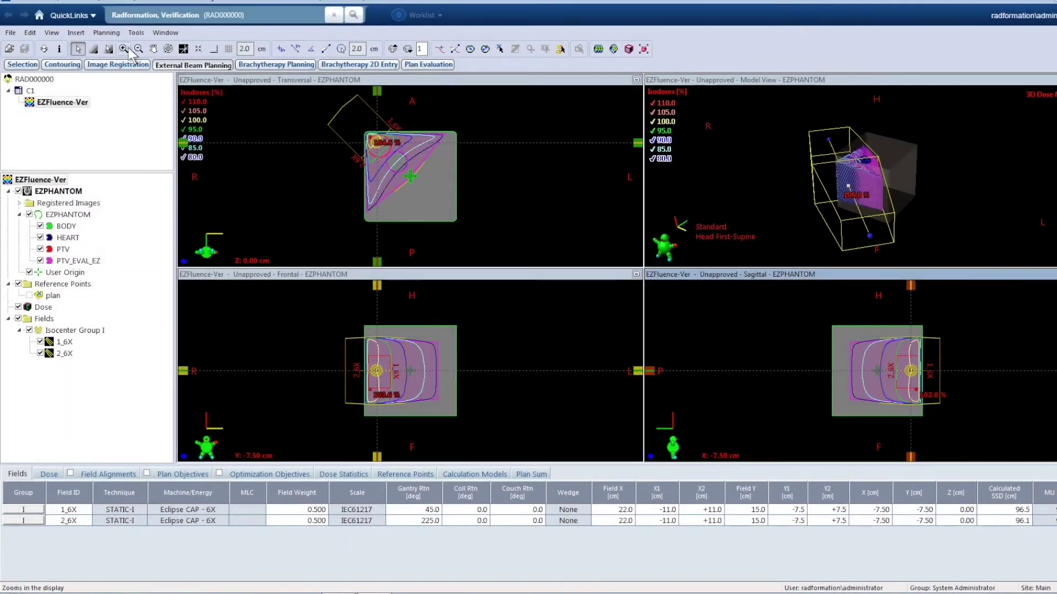